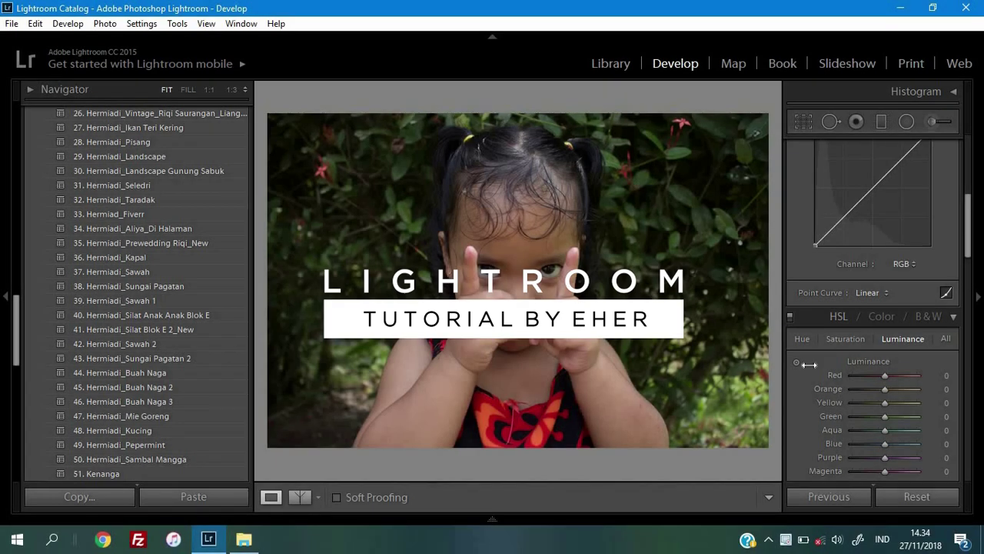
Scroll the right panel up to the Basic panel's white balance and tone controls.
scroll(919, 196, up, 5)
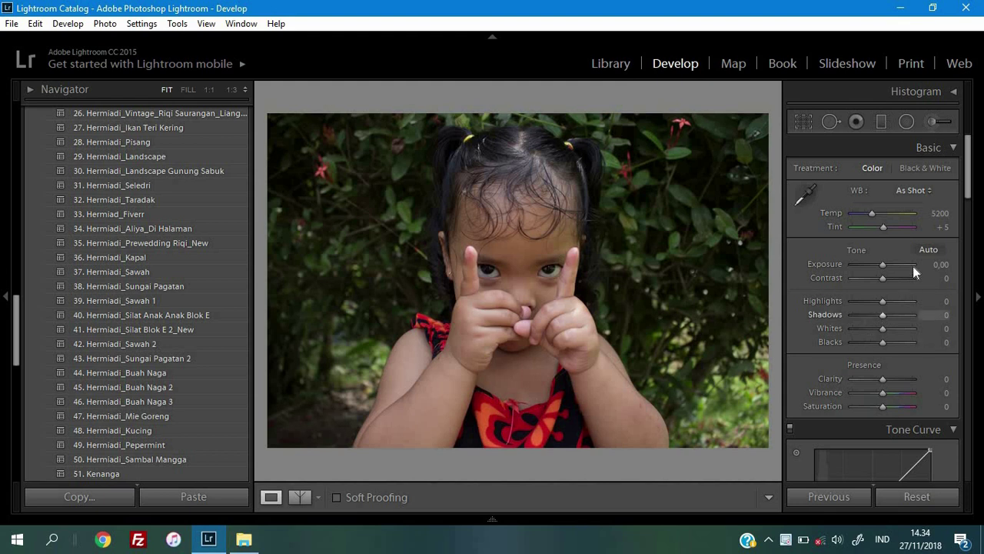
Set Temp to 7119, Contrast to +21 and Highlights to +40.
click(940, 213)
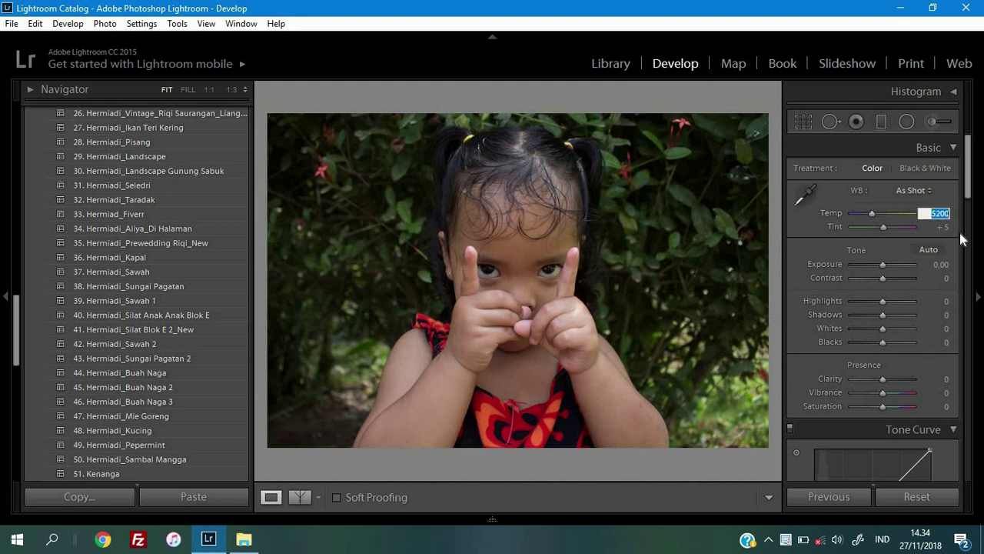
text(711)
text(9)
key(Return)
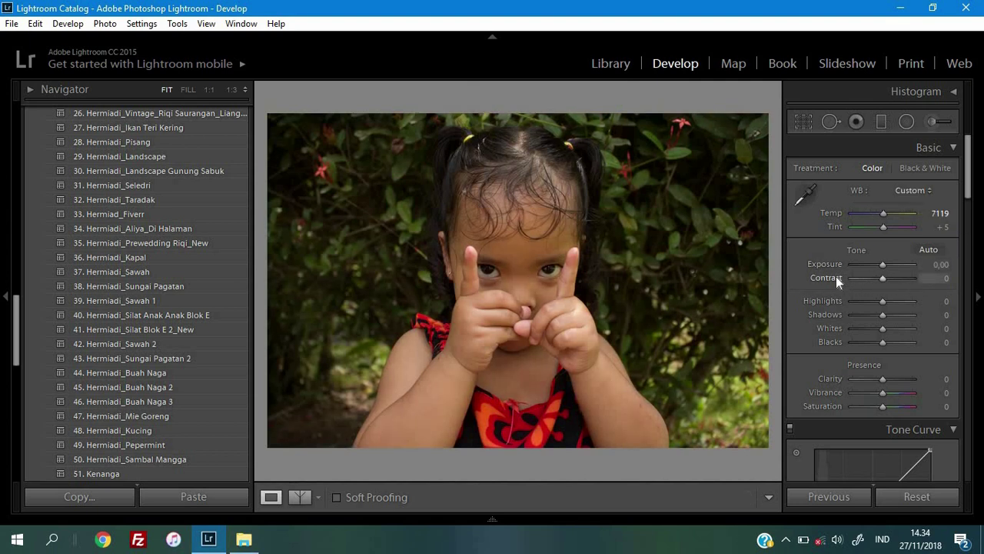
click(944, 277)
text(21)
key(Return)
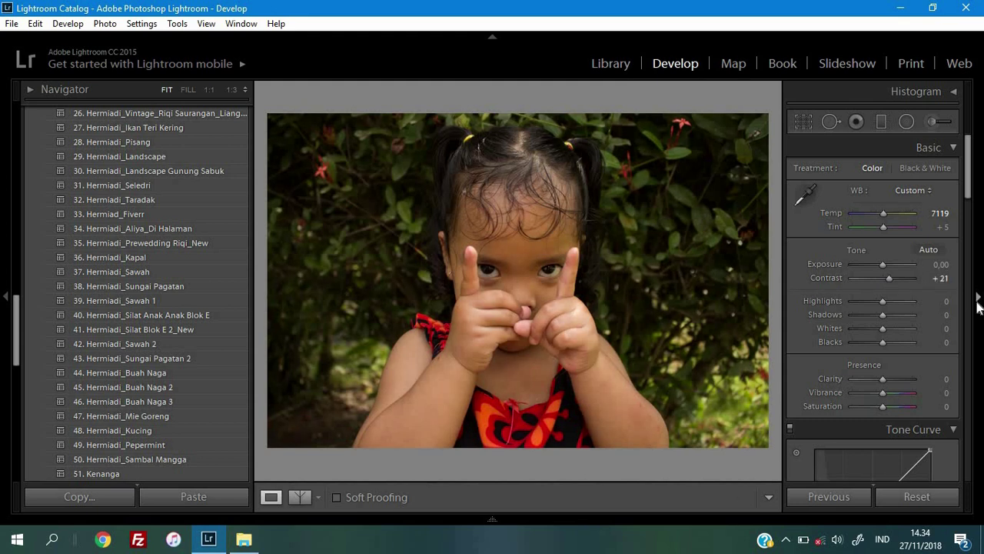
click(945, 300)
text(40)
key(Return)
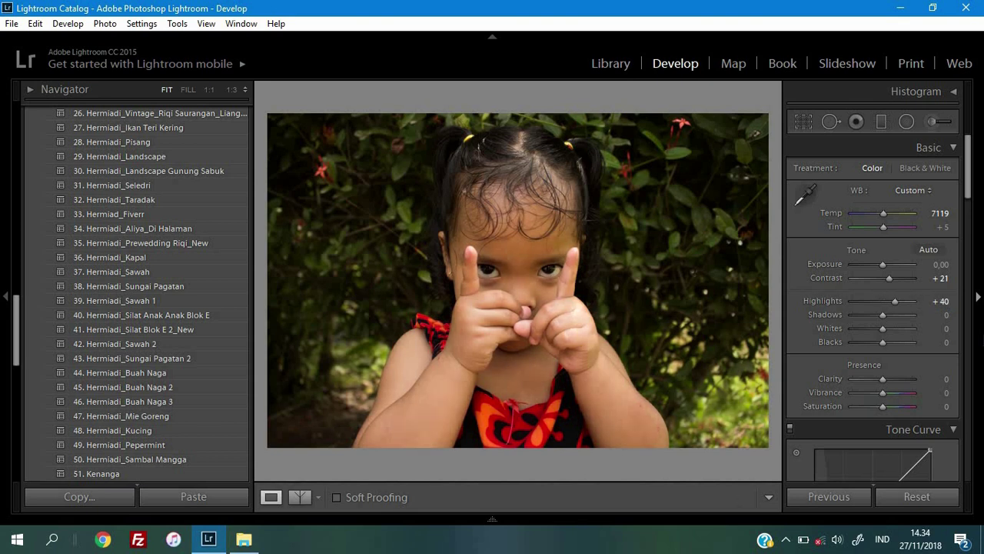
Set Shadows to +45, Whites to −38 and Blacks to +52.
click(946, 314)
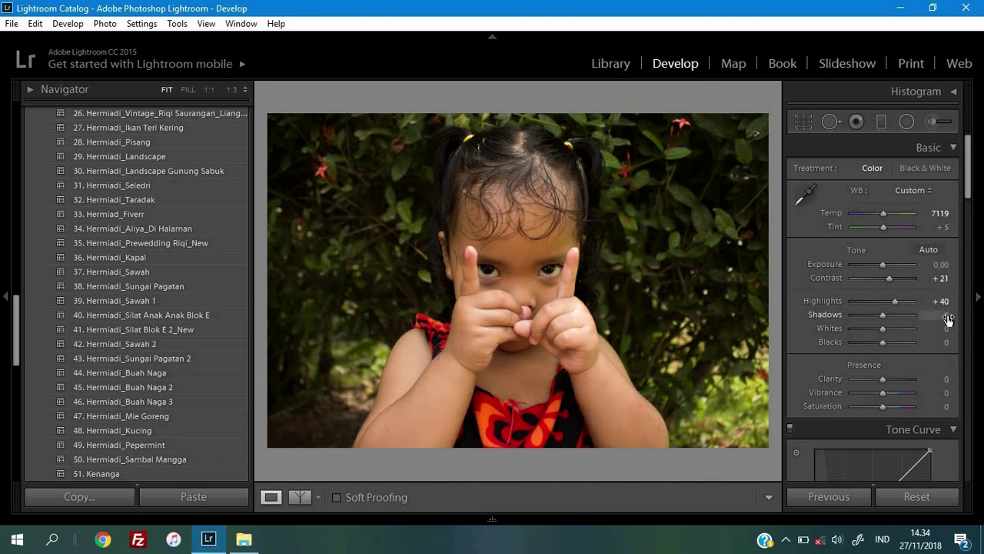
text(45)
key(Return)
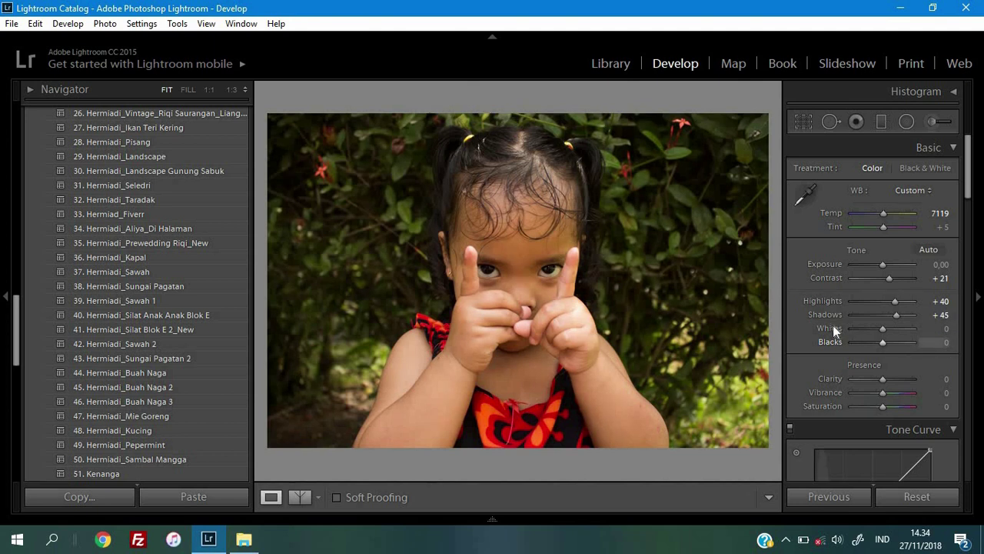
click(938, 329)
text(-38)
key(Return)
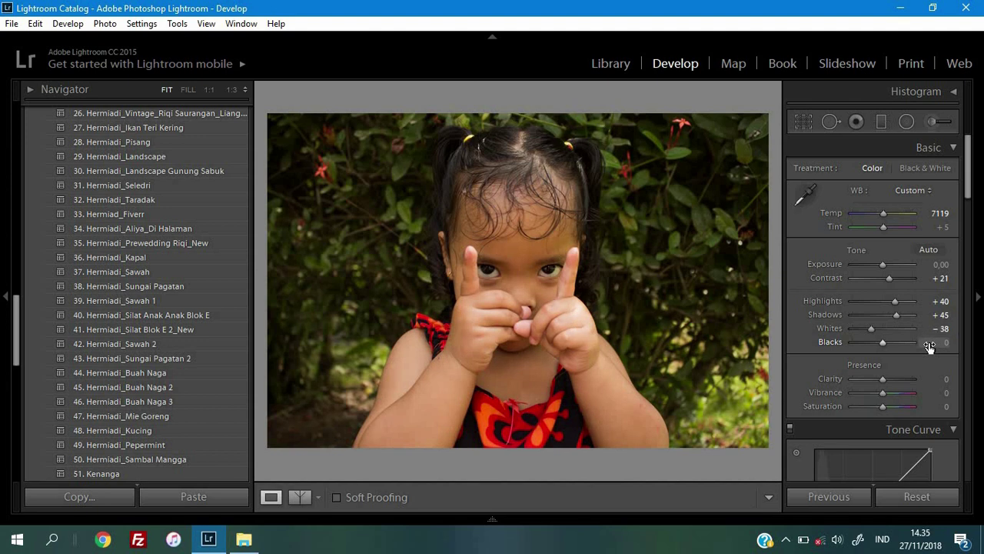
click(941, 344)
click(942, 343)
text(2)
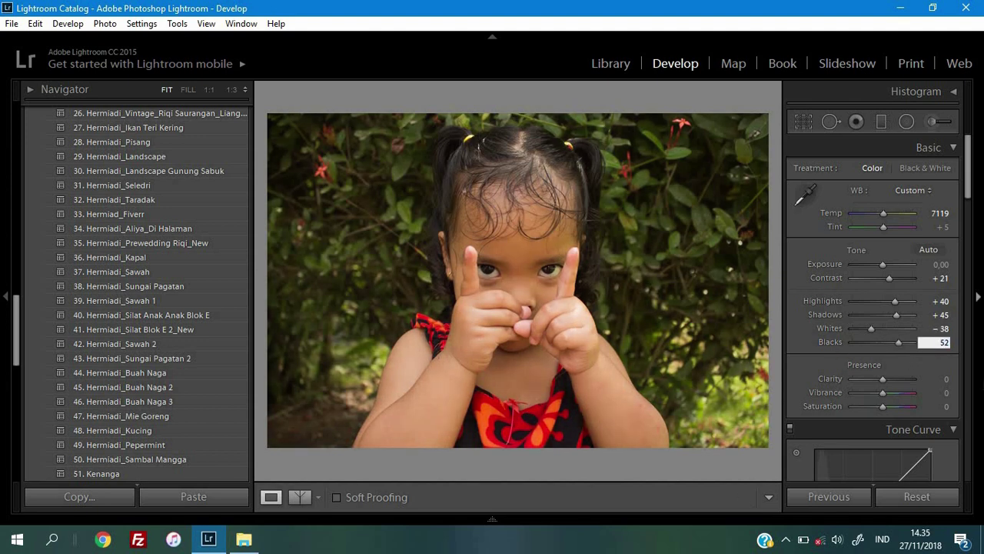
key(Return)
In the Presence section, set Clarity to +33 and Vibrance to −10.
drag(970, 182, 970, 203)
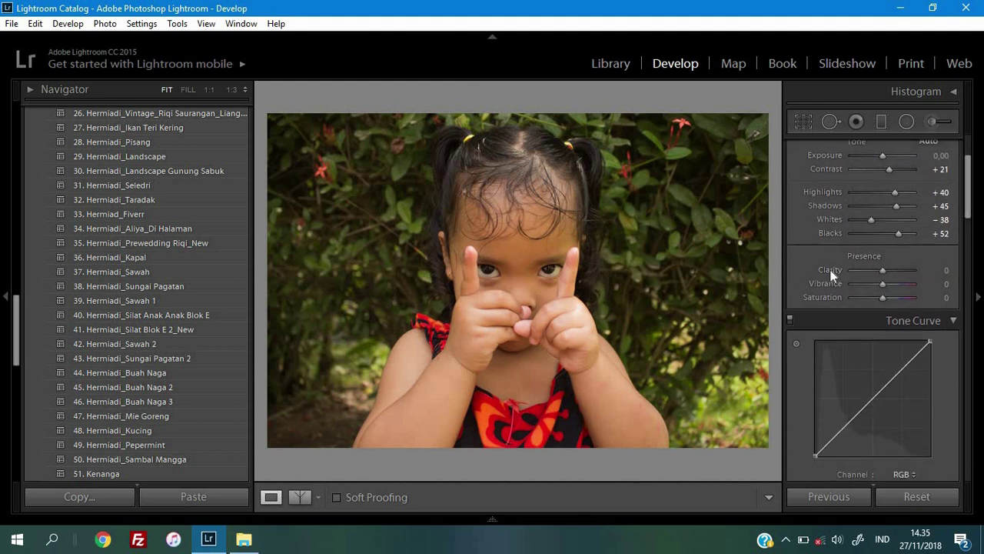
click(942, 270)
text(33)
key(Return)
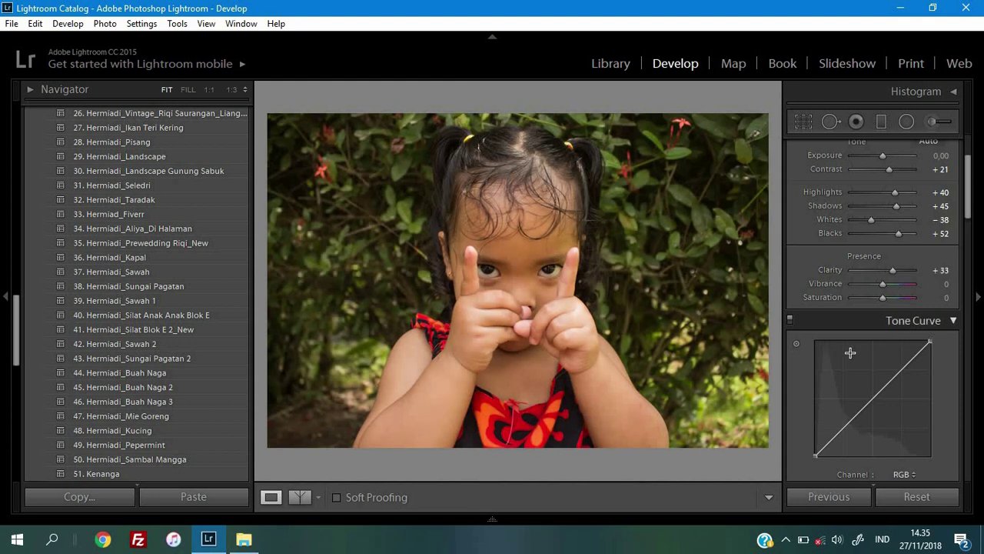
click(946, 284)
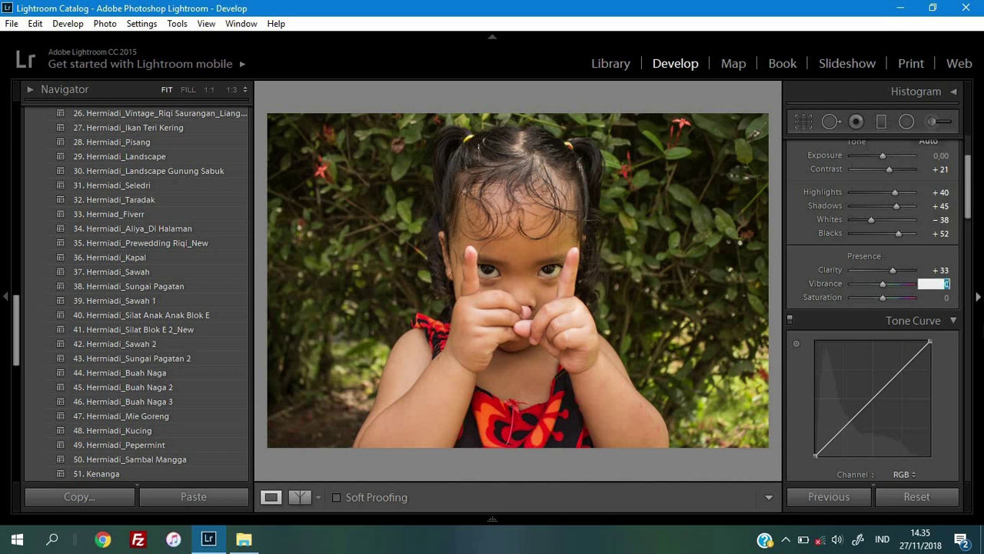
text(-10)
key(Return)
drag(967, 186, 969, 218)
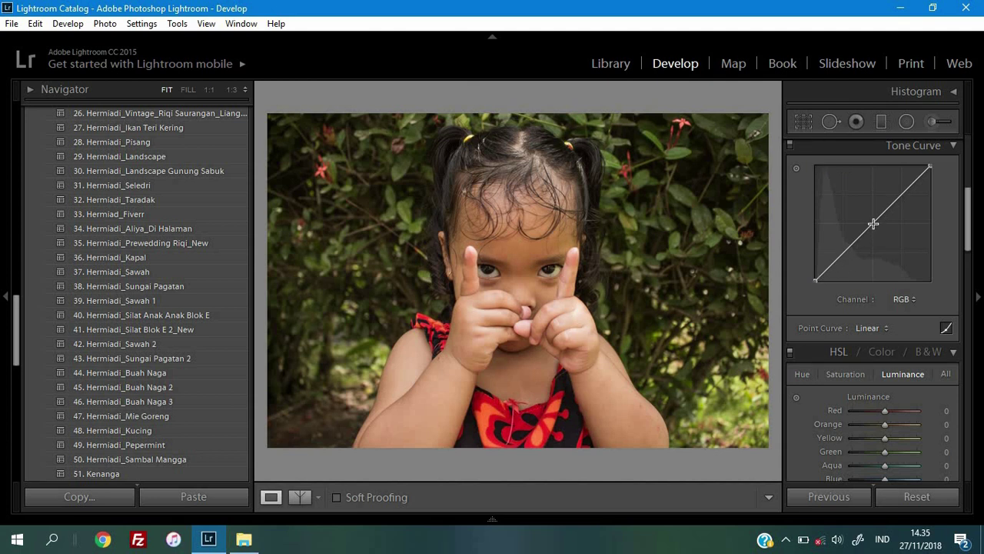
Lift the tone curve's black point and raise a midtone point for a faded look.
click(844, 251)
drag(815, 281, 815, 263)
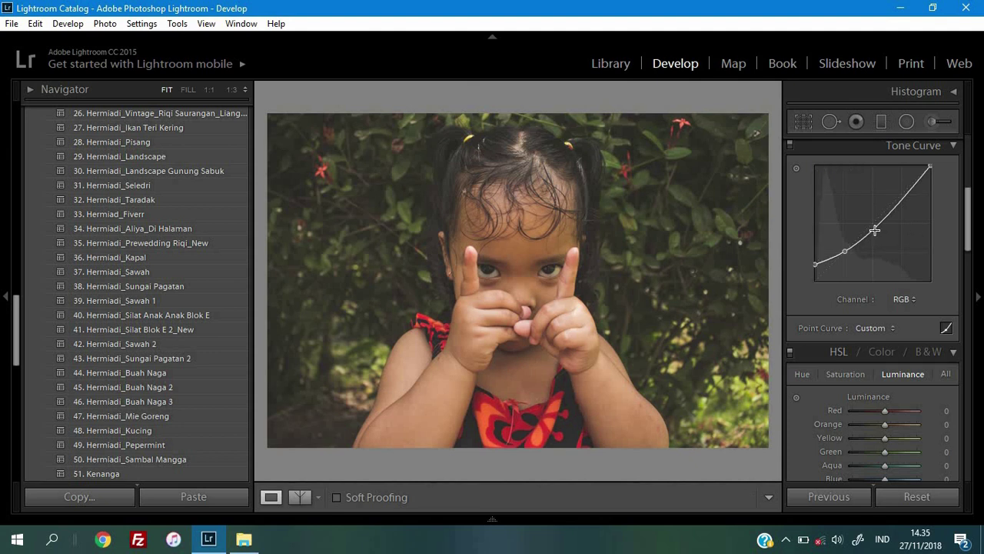
drag(874, 230, 872, 223)
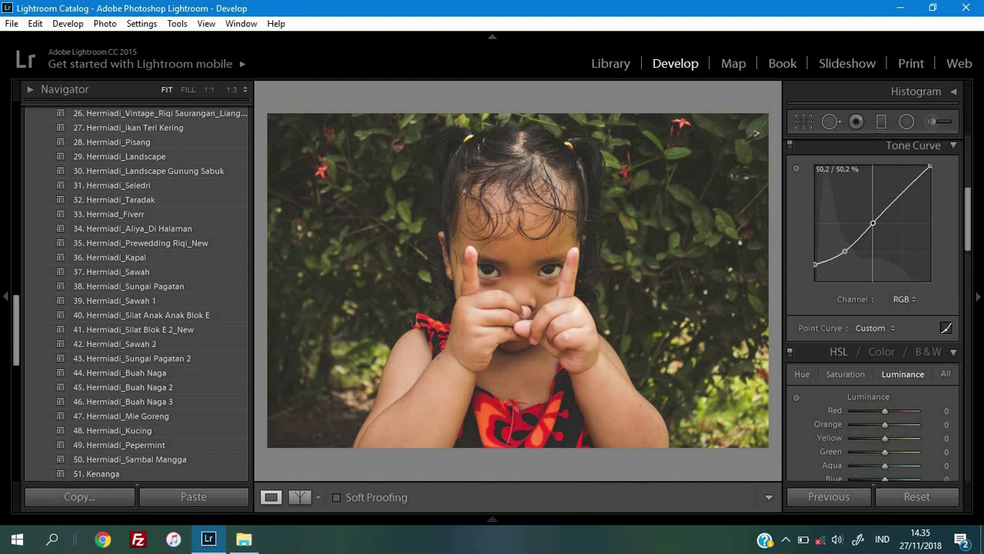
drag(873, 223, 872, 223)
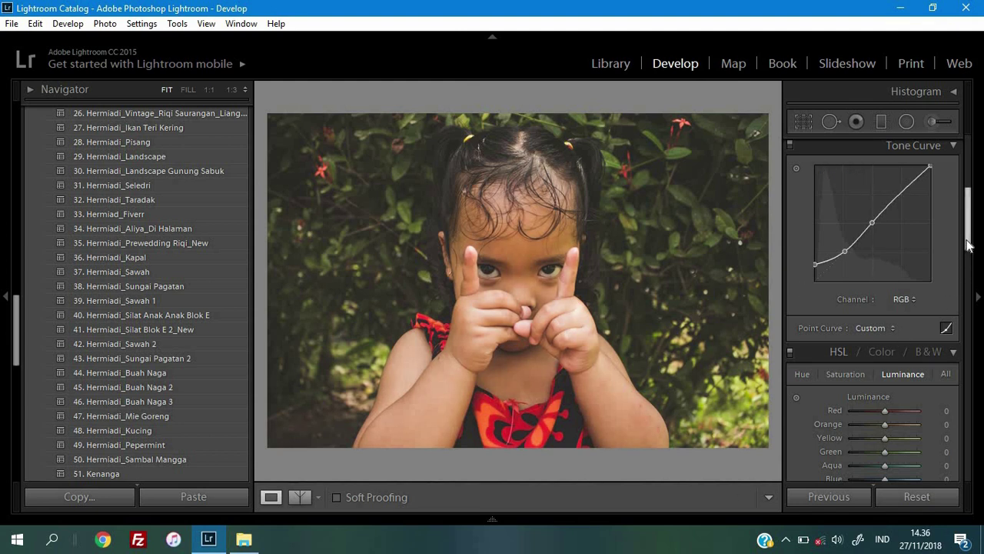
drag(969, 244, 970, 275)
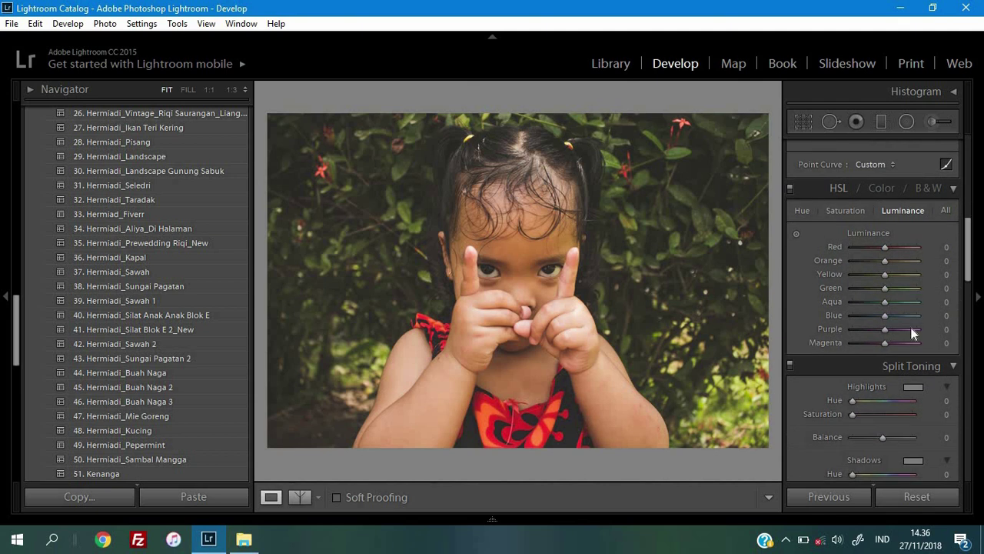
In HSL Hue, set Orange to −13 and Green to −18.
click(803, 211)
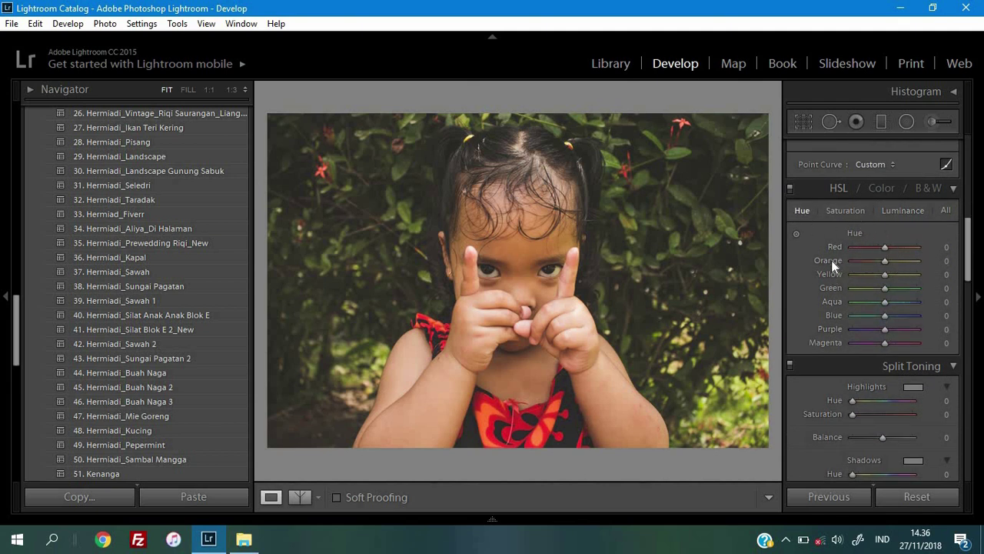
click(941, 261)
text(3)
key(Return)
click(928, 287)
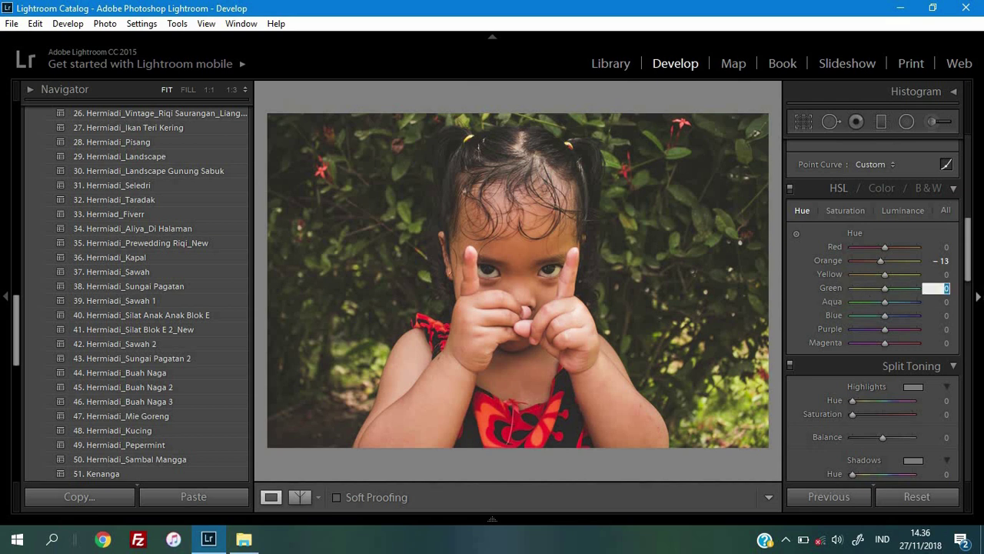
text(-18)
key(Return)
Set Green saturation to −20 and Green luminance to +47.
click(845, 210)
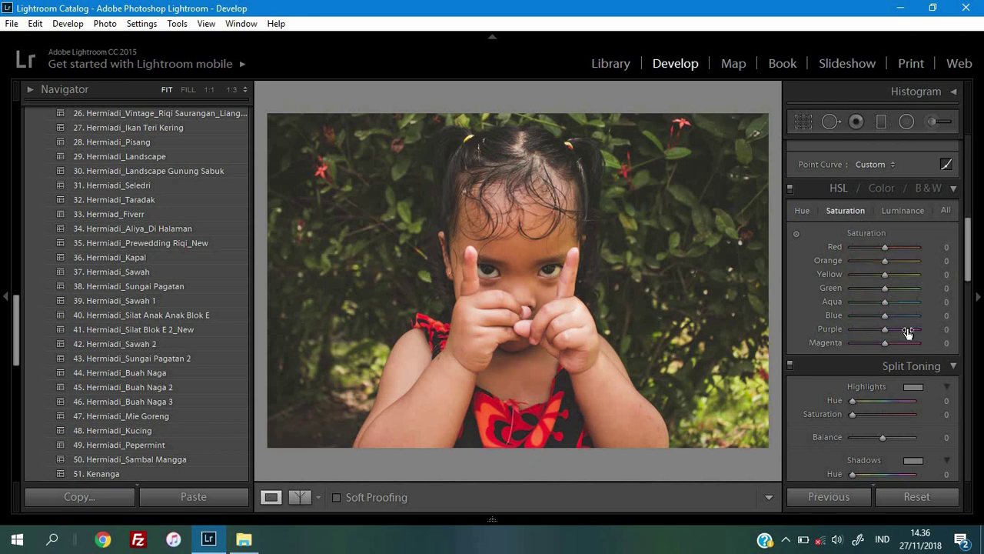
click(942, 288)
text(0)
key(Return)
click(889, 214)
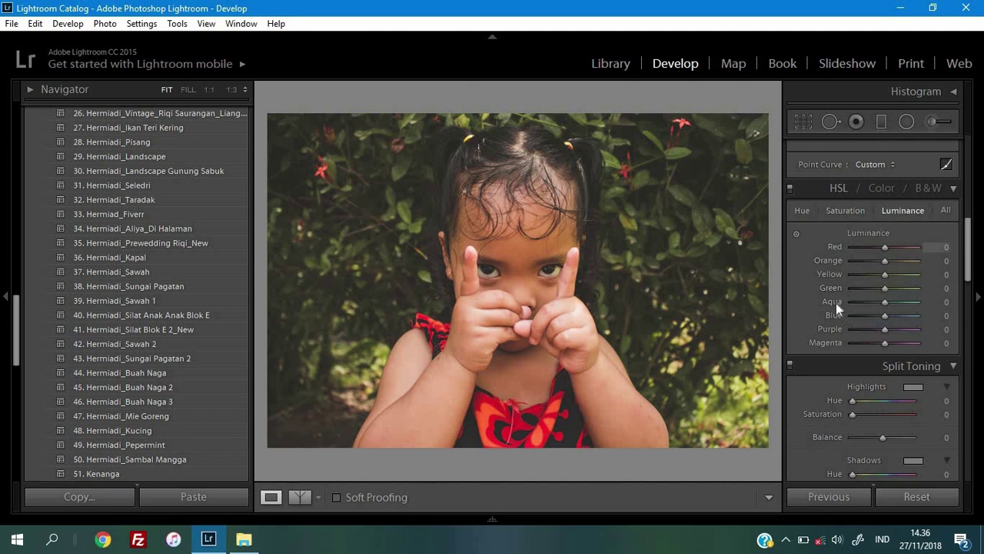
click(942, 289)
text(47)
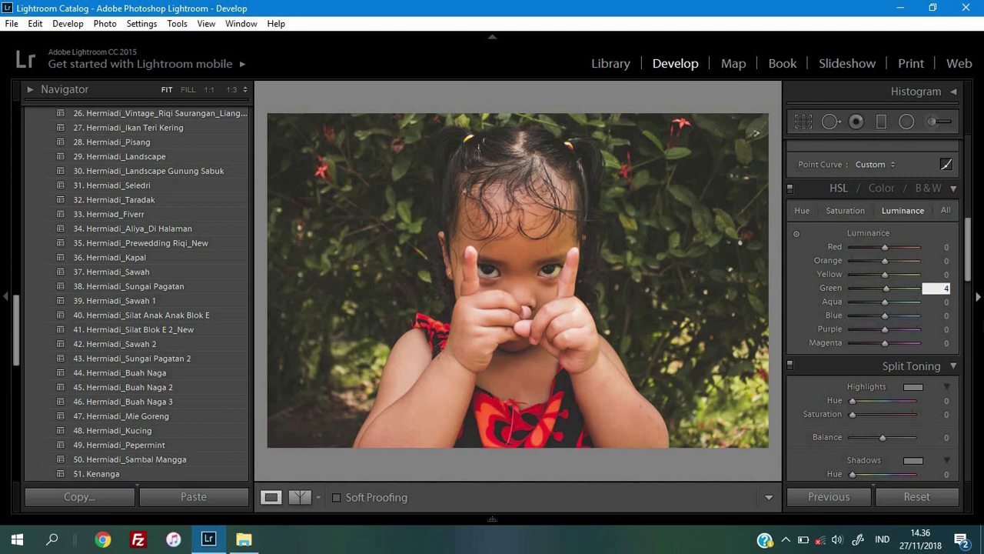
key(Return)
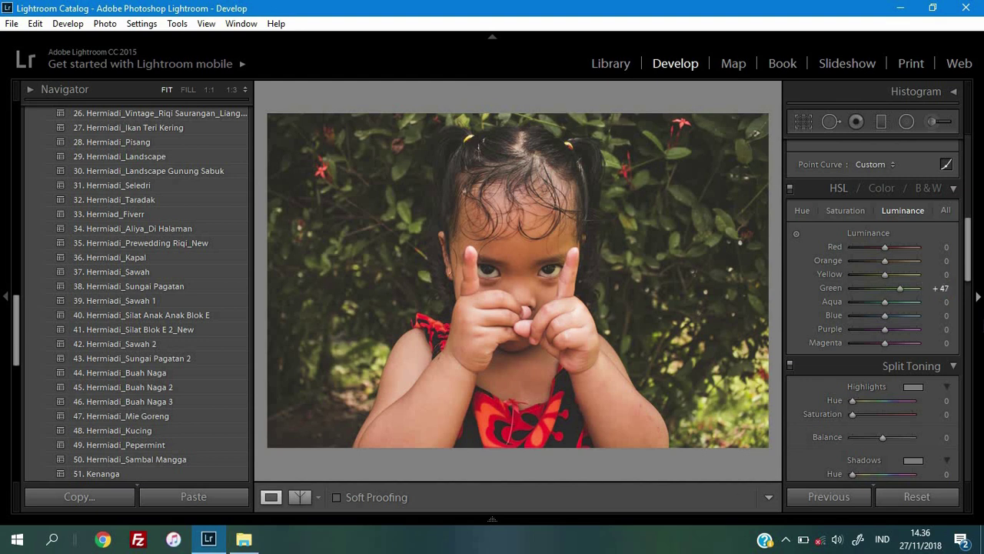
Nudge the tone curve midpoint slightly left and reset Sharpening Amount to 0.
mouse_move(970, 255)
mouse_down()
mouse_move(972, 281)
mouse_move(971, 224)
mouse_up()
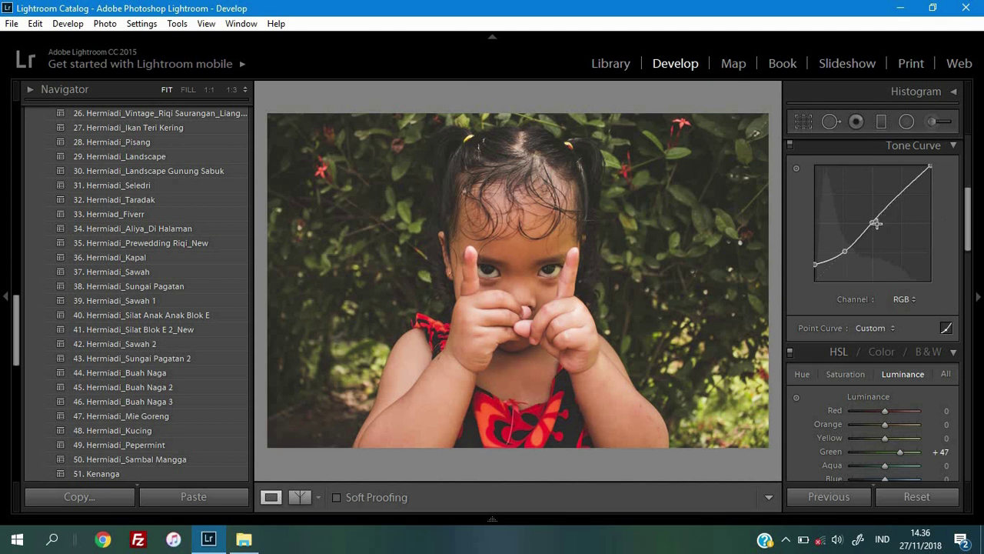
drag(876, 223, 869, 220)
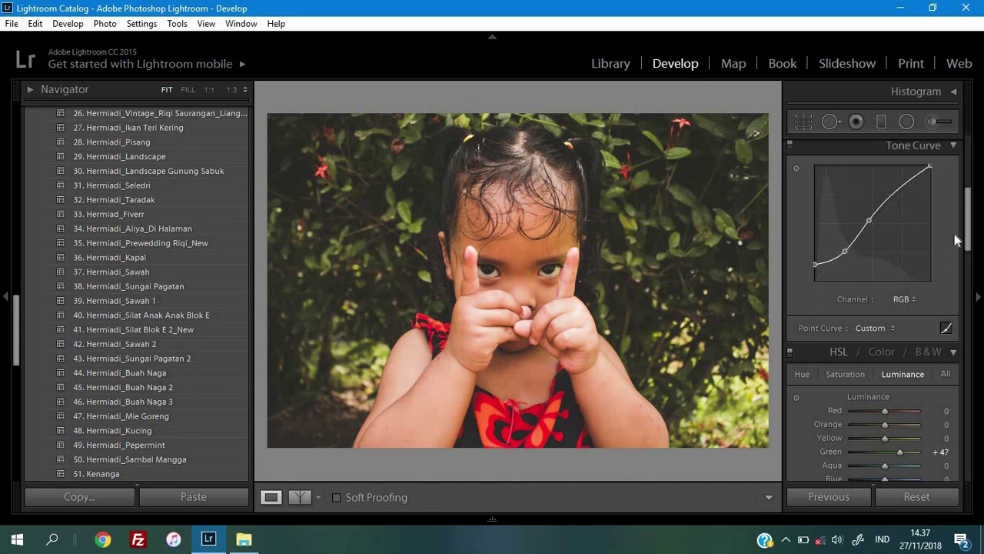
scroll(971, 227, up, 2)
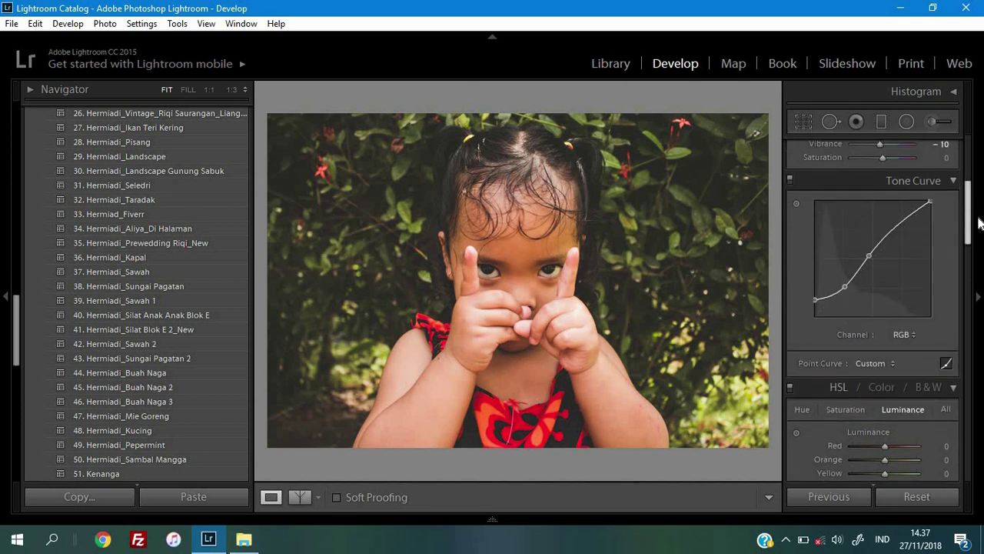
drag(979, 223, 981, 331)
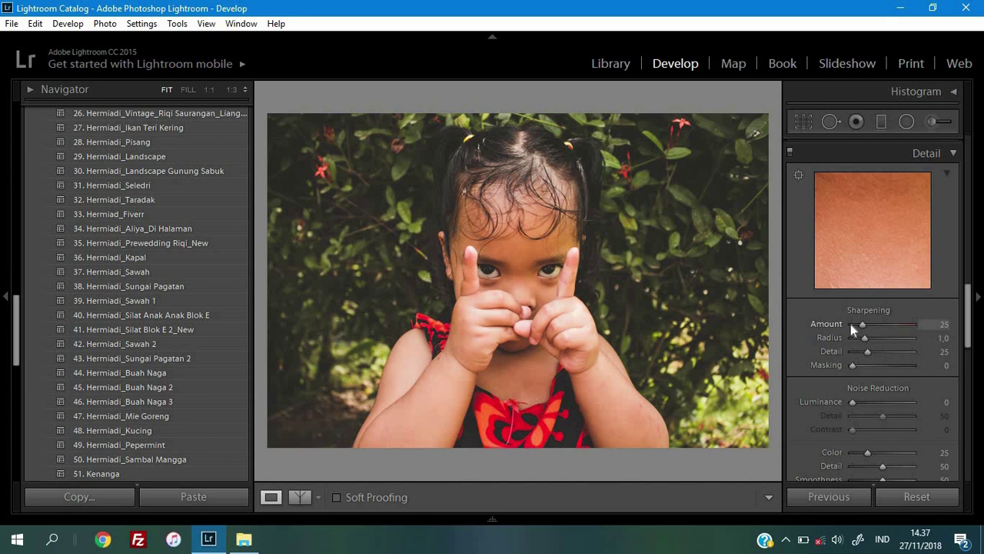
double_click(844, 324)
Add a post-crop vignette with Amount −10 to darken the corners.
drag(973, 330, 980, 427)
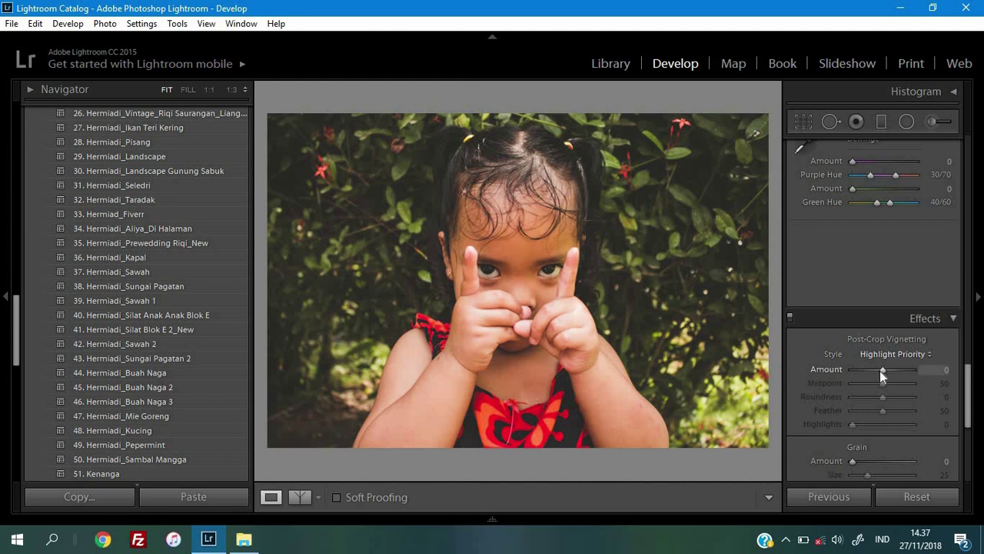
drag(880, 371, 876, 370)
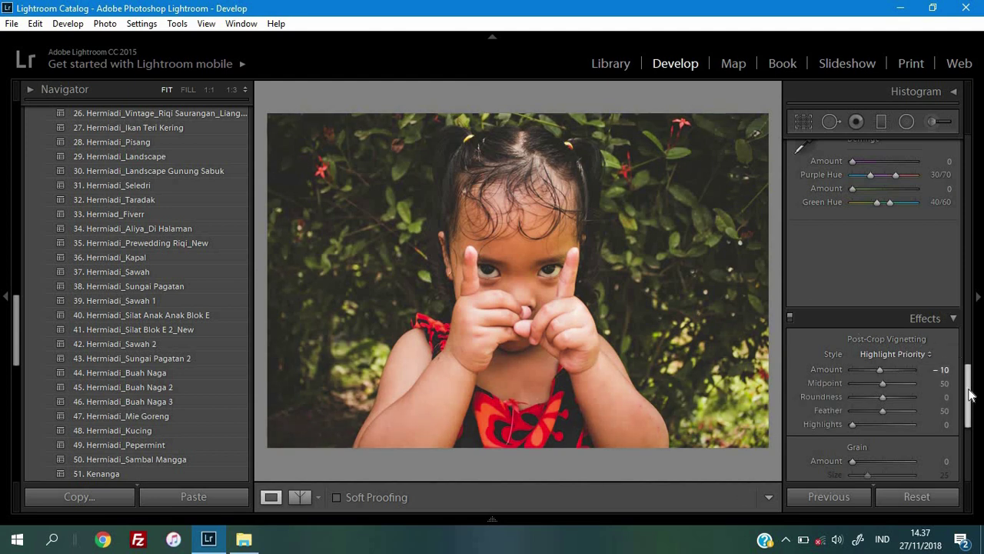
drag(967, 386, 947, 207)
Raise Exposure in the Basic panel to +0.36.
scroll(947, 208, up, 5)
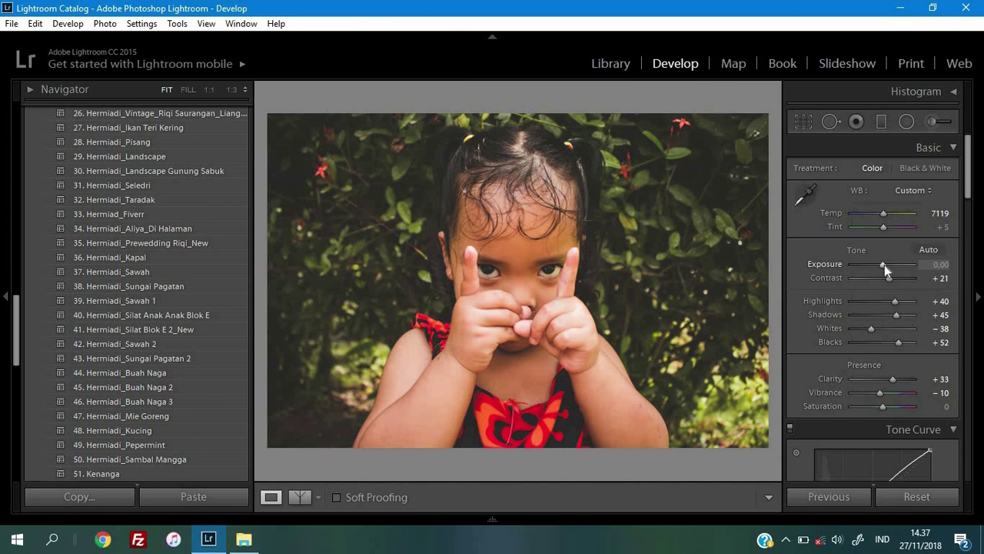
drag(885, 264, 886, 266)
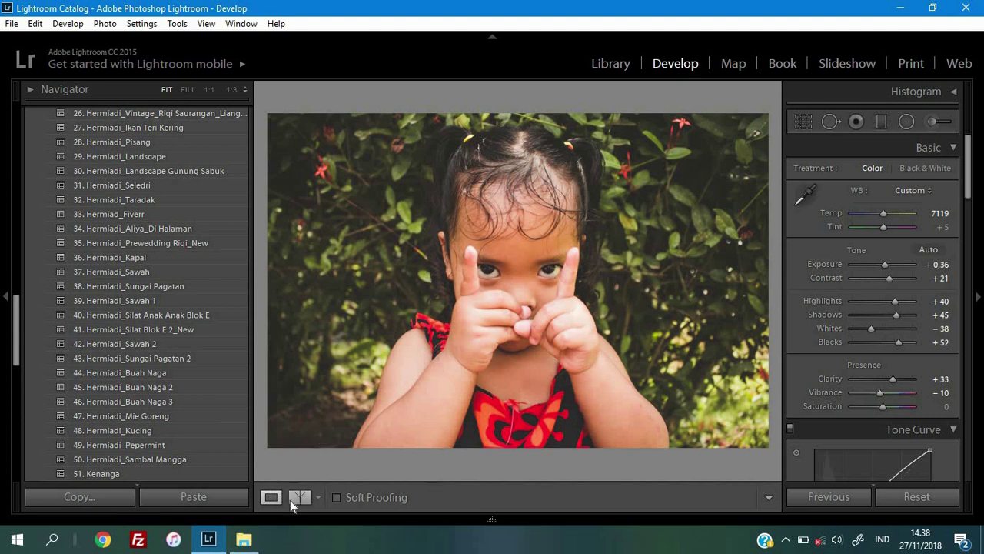
click(292, 498)
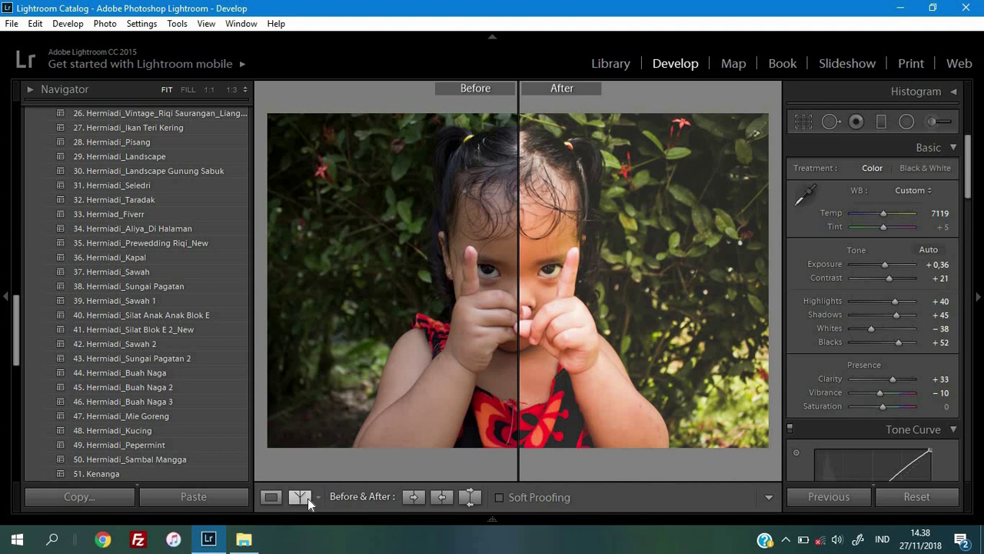
click(308, 498)
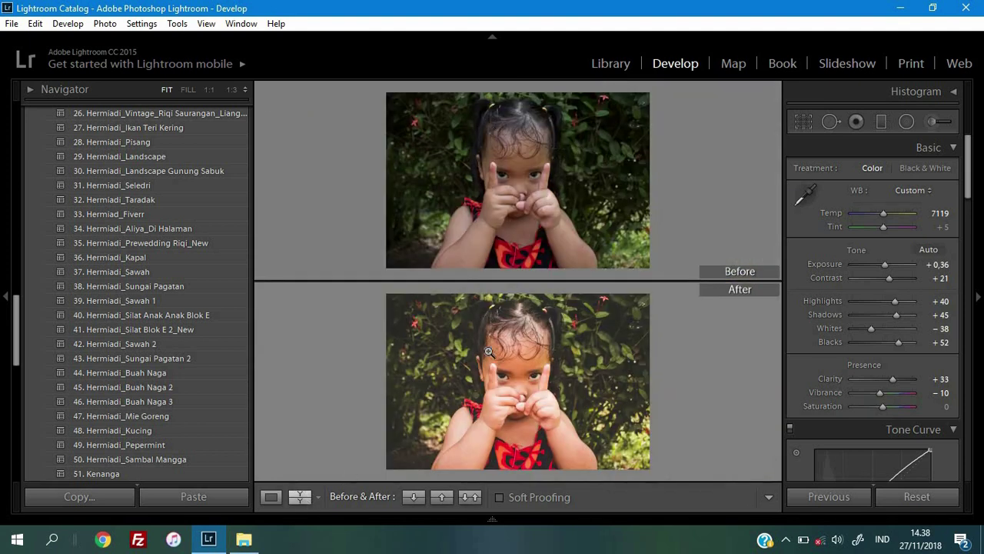
click(301, 498)
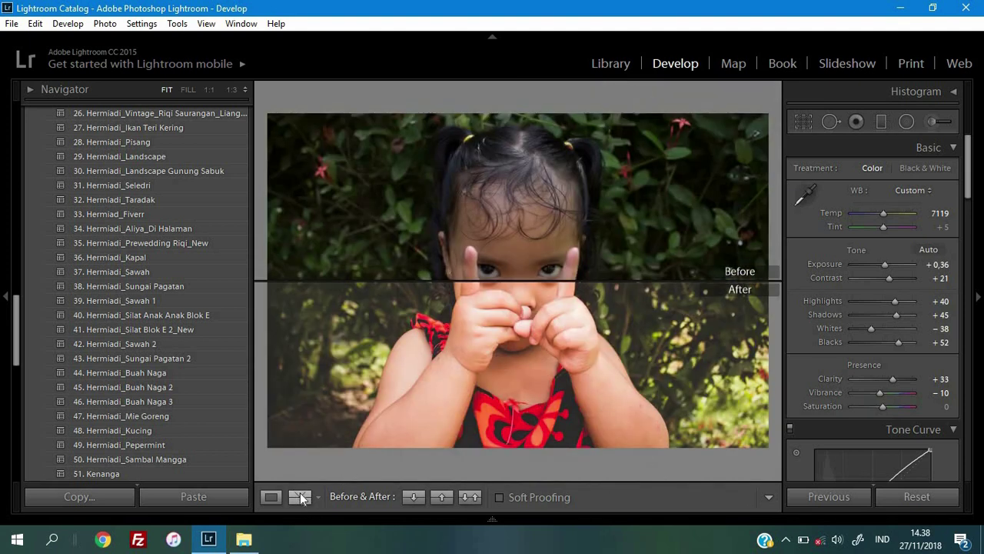
click(300, 498)
click(301, 498)
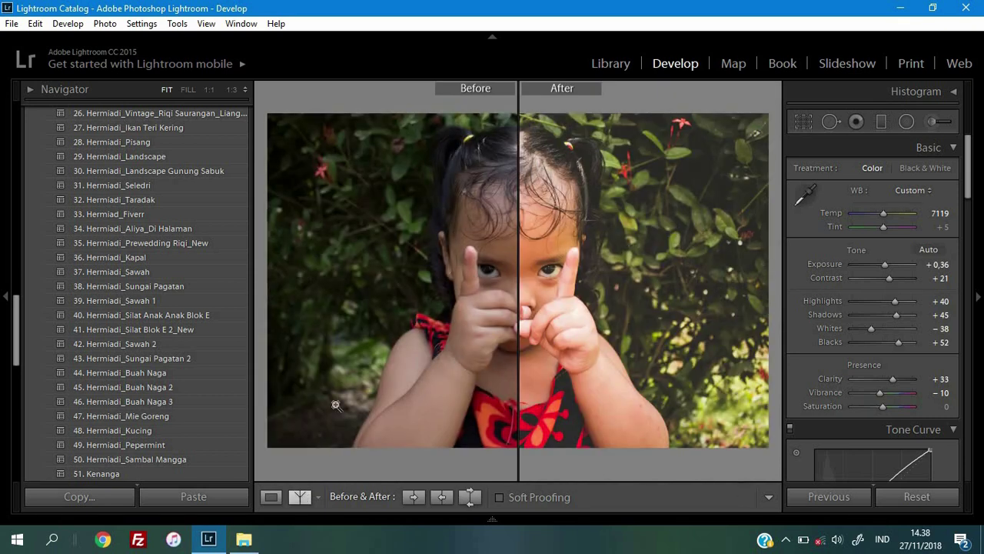
click(295, 498)
click(295, 499)
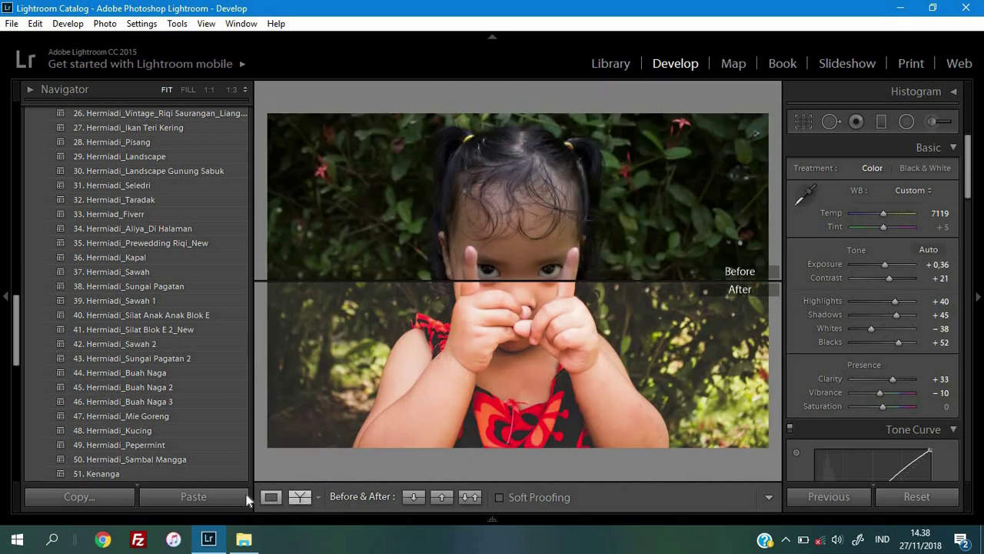
click(270, 498)
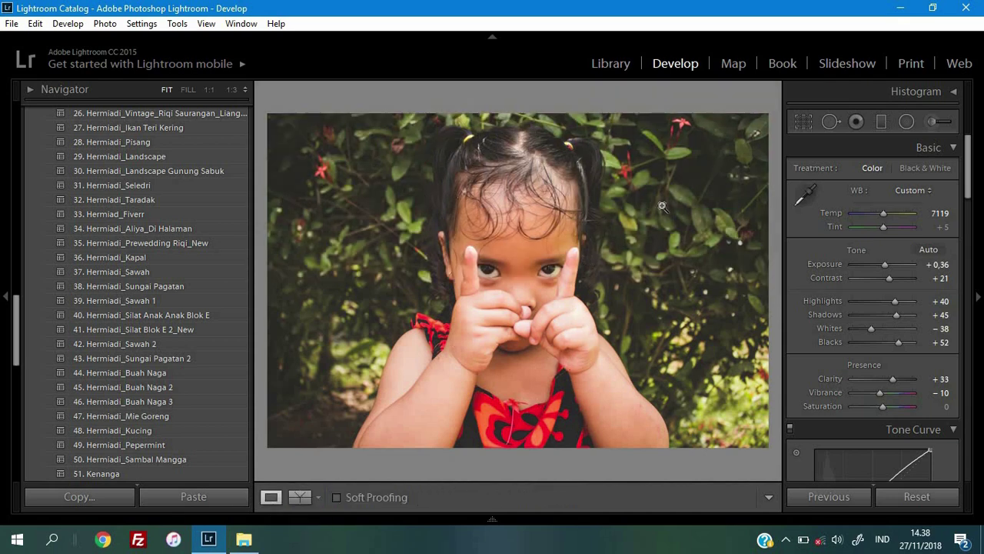
click(785, 539)
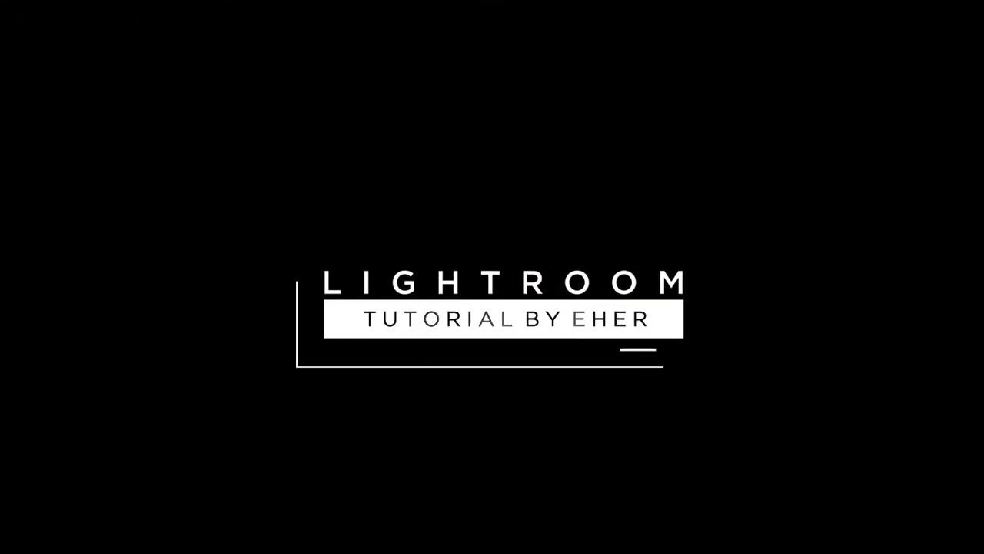